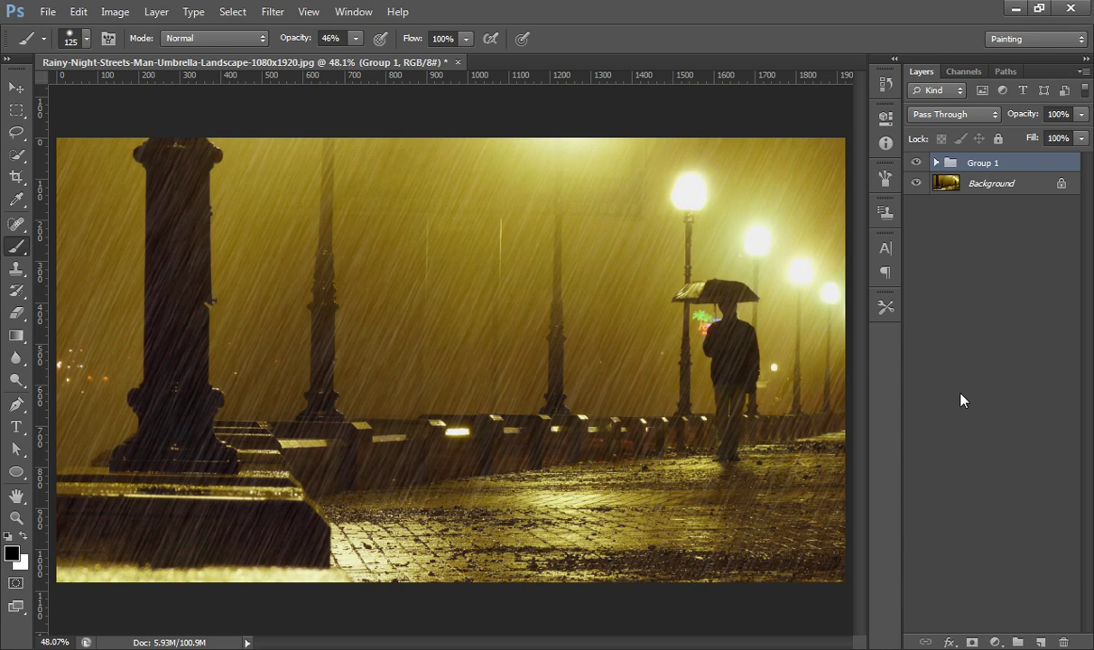
- Toggle the Group 1 rain effect on and off to compare, leaving it hidden
click(963, 401)
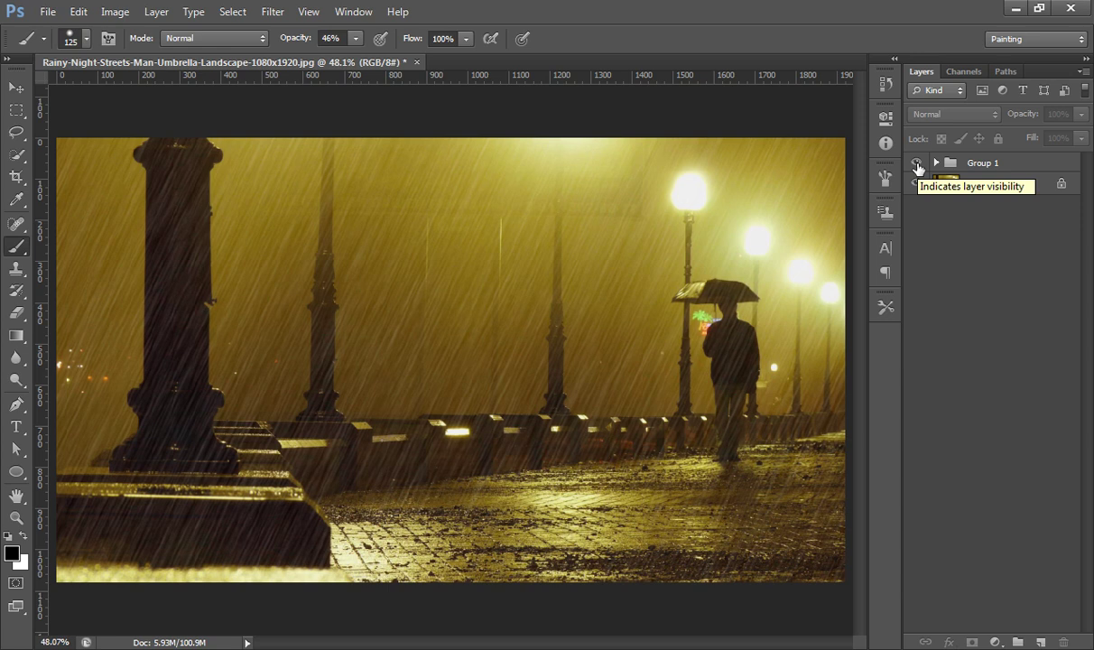
click(917, 165)
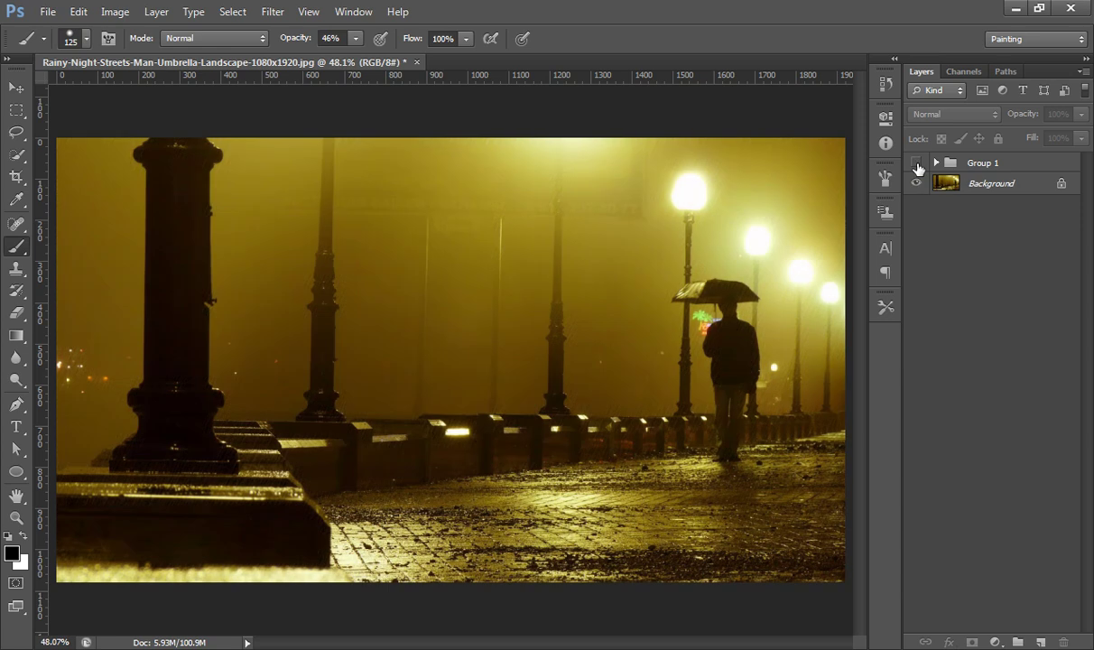
click(918, 164)
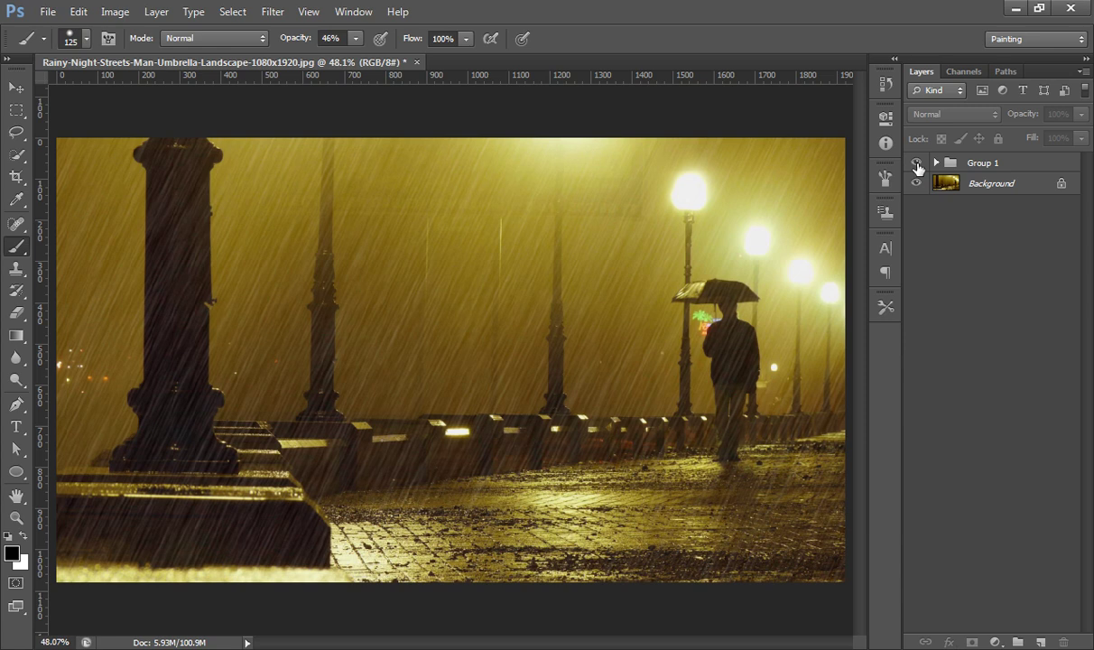
click(918, 164)
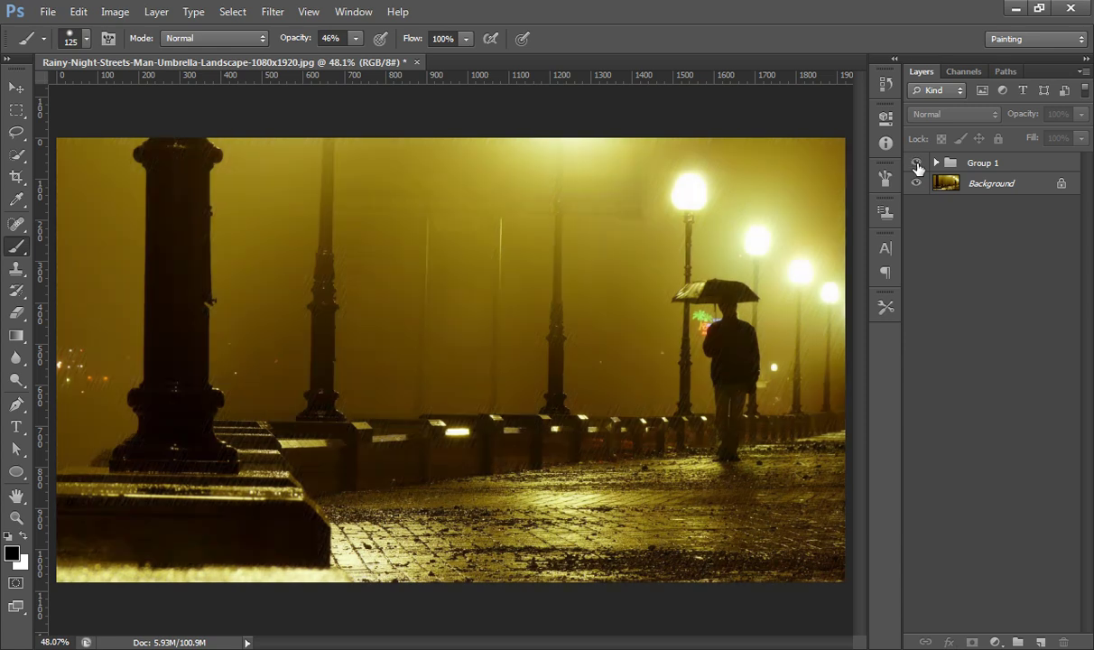
click(917, 164)
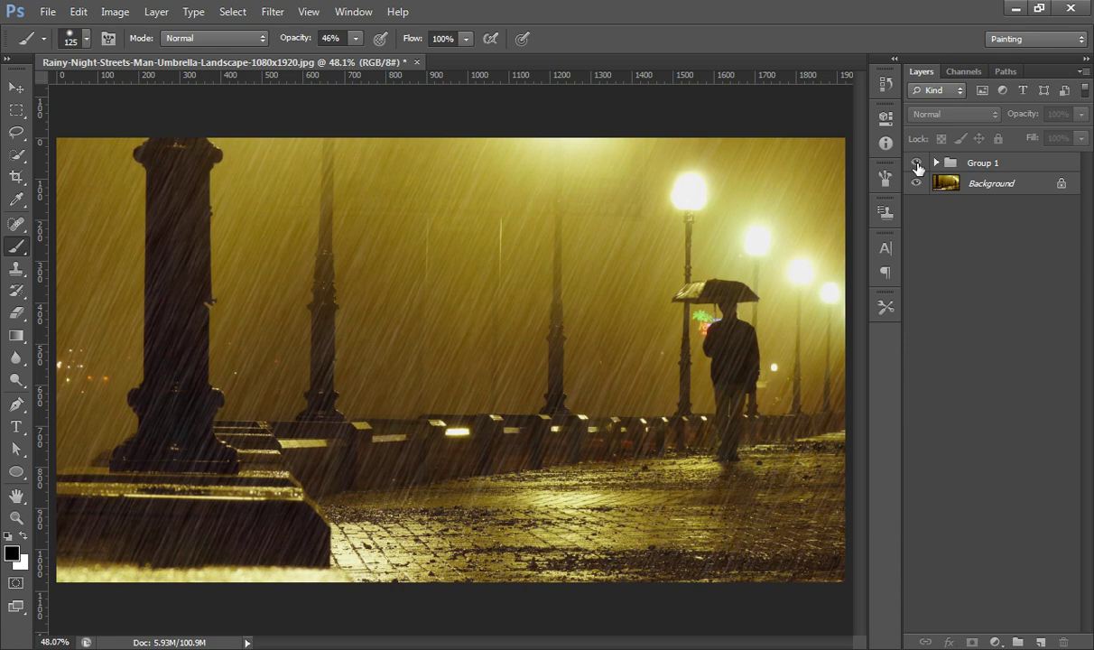
click(917, 164)
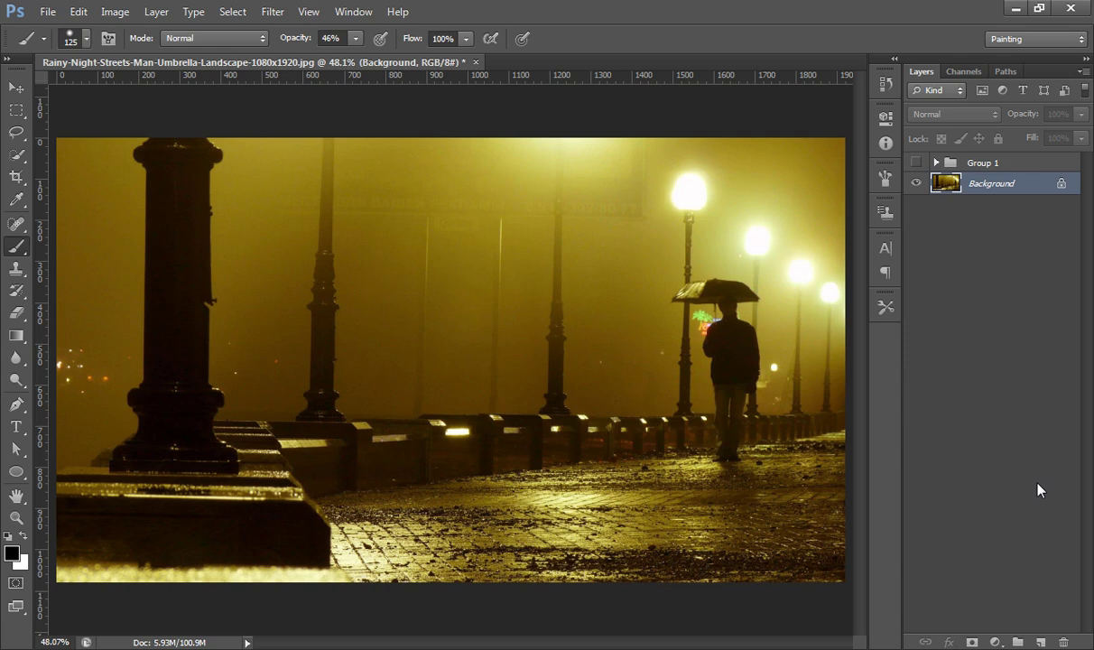
- Add a new layer above Background and fill it solid black
click(1040, 641)
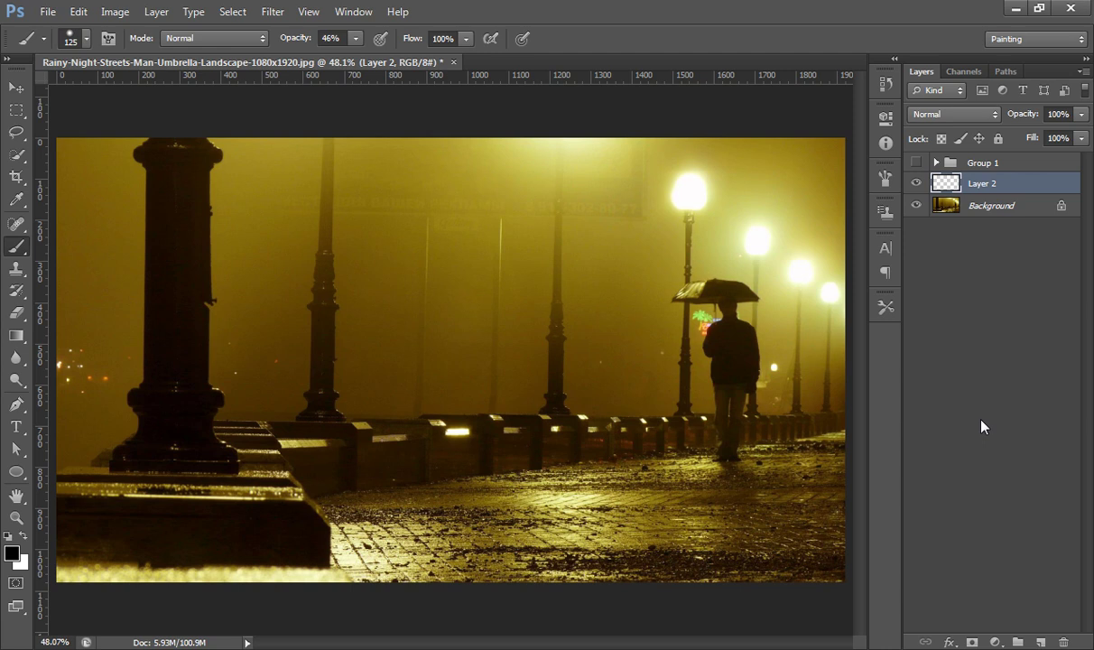
key(ctrl+BackSpace)
key(alt+BackSpace)
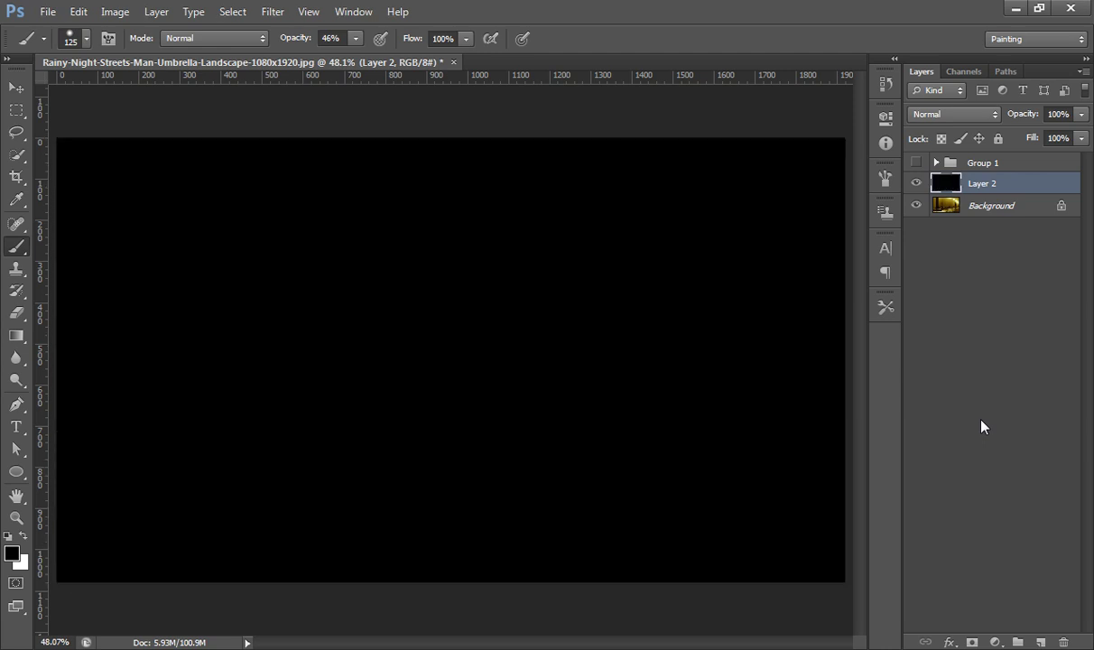
- Apply Add Noise to Layer 2 at 25%, Gaussian, Monochromatic
click(273, 13)
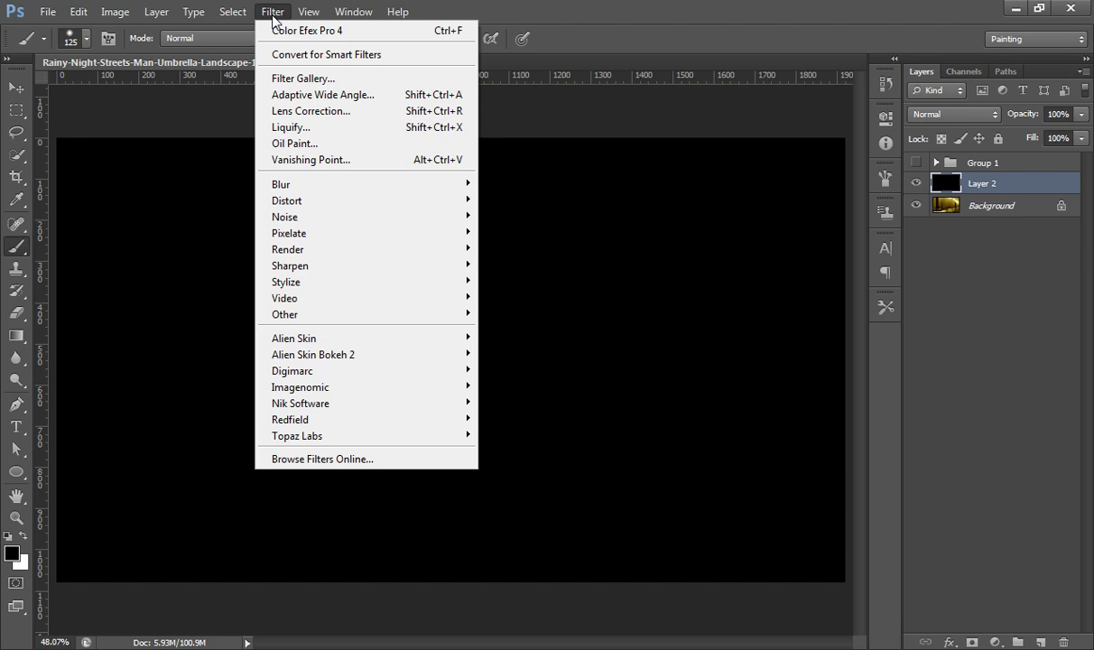
mouse_move(368, 219)
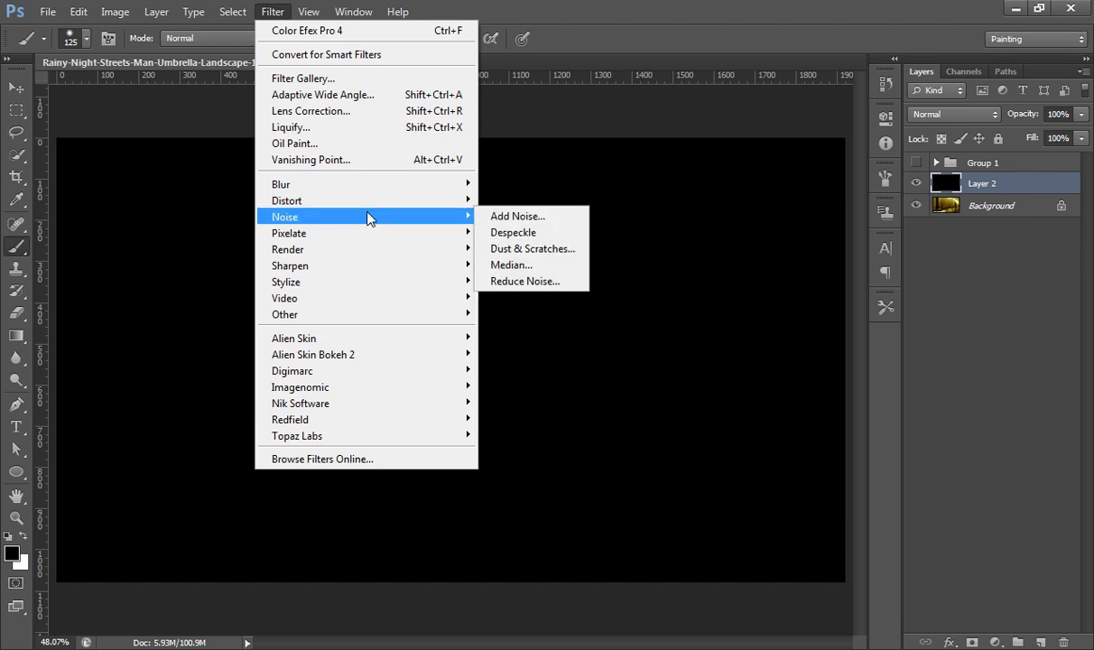
click(506, 217)
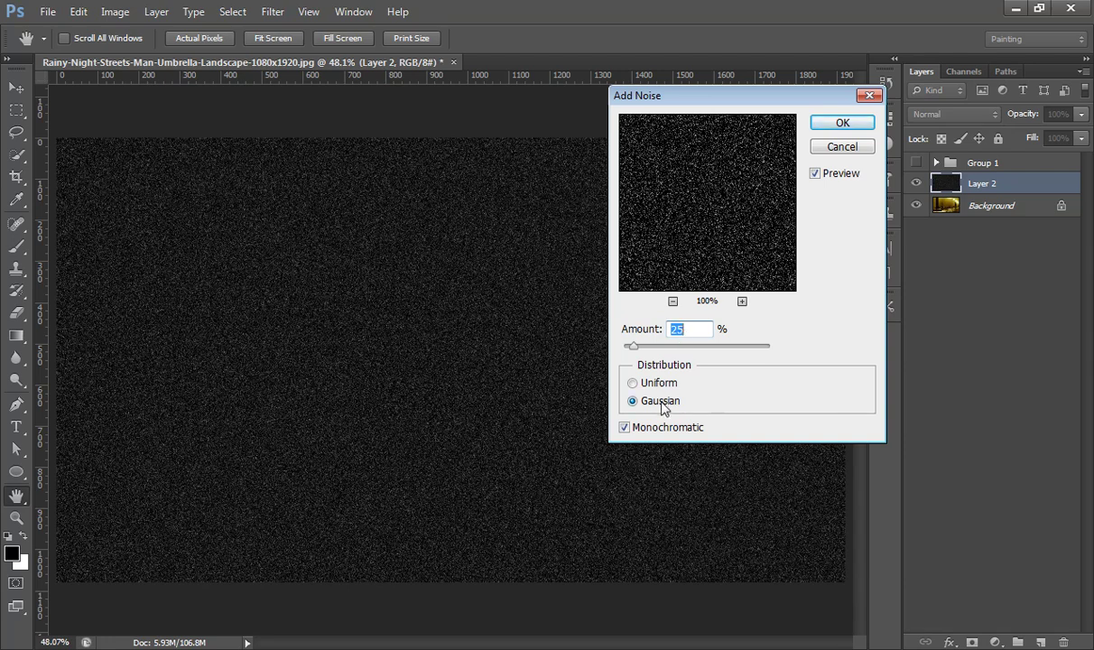
click(825, 124)
key(b)
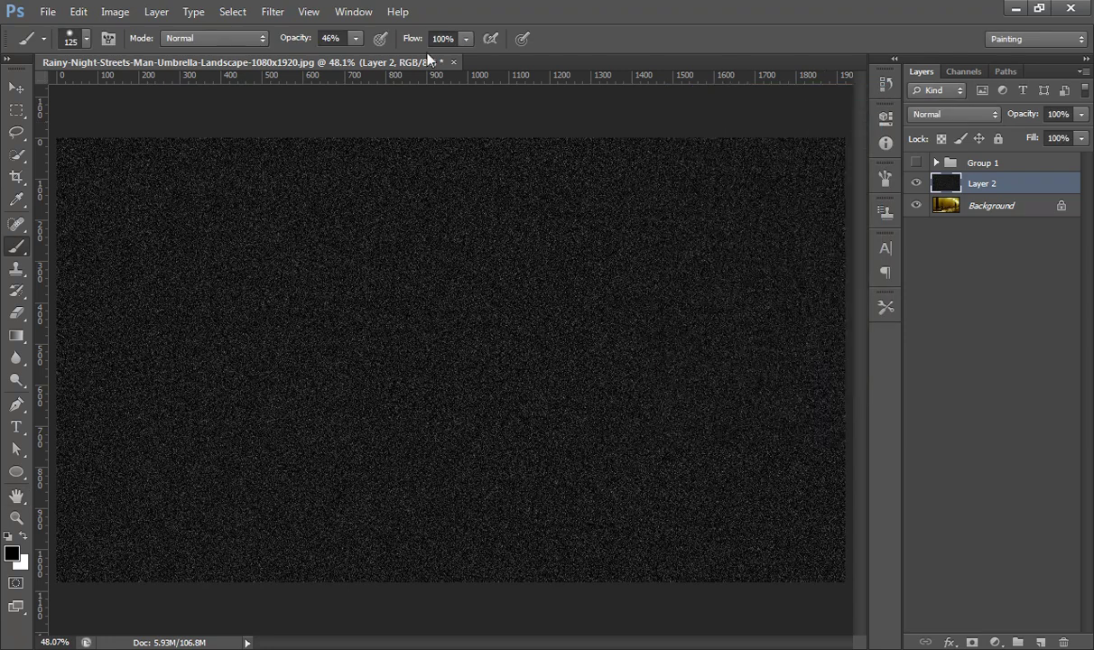
- Scale Layer 2's noise to 400% width and 400% height
click(78, 11)
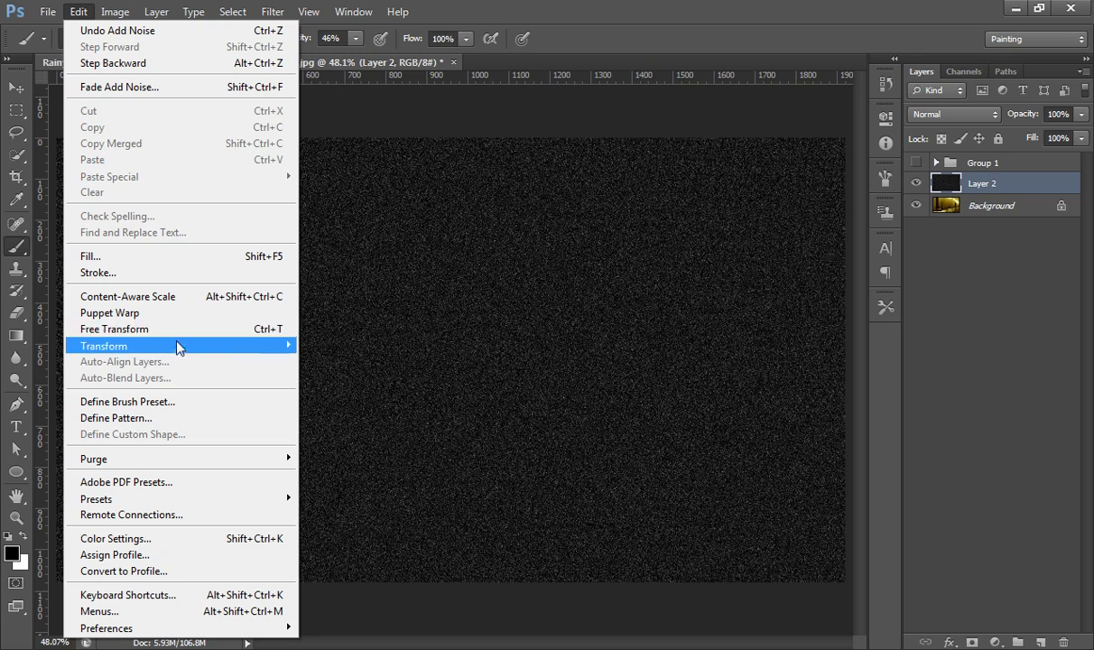
mouse_move(178, 347)
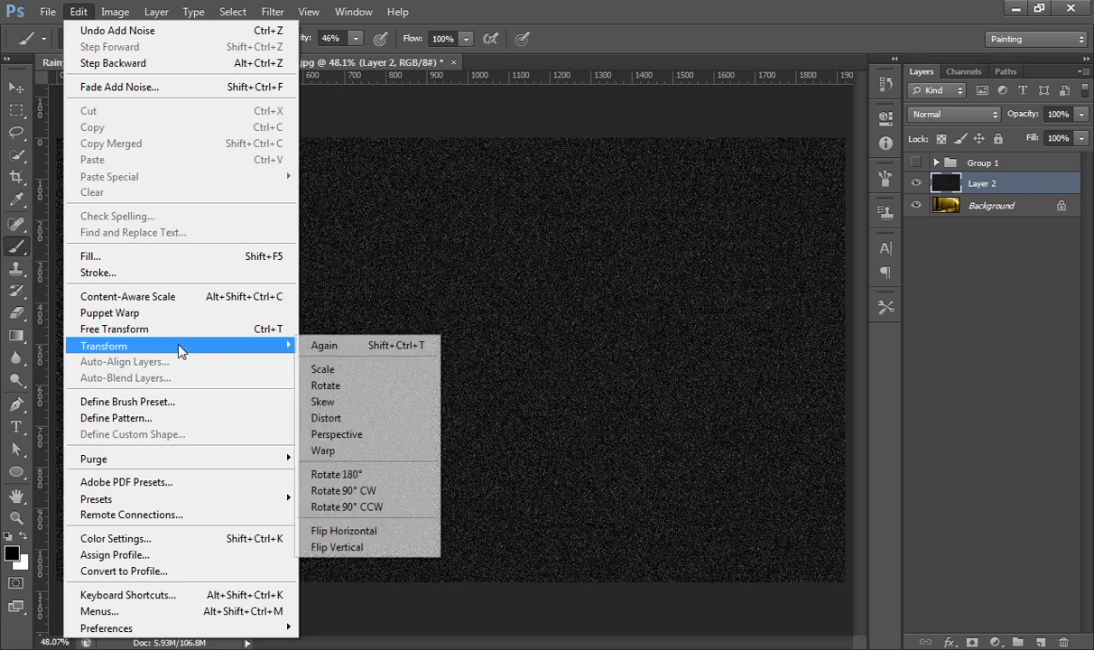
click(335, 374)
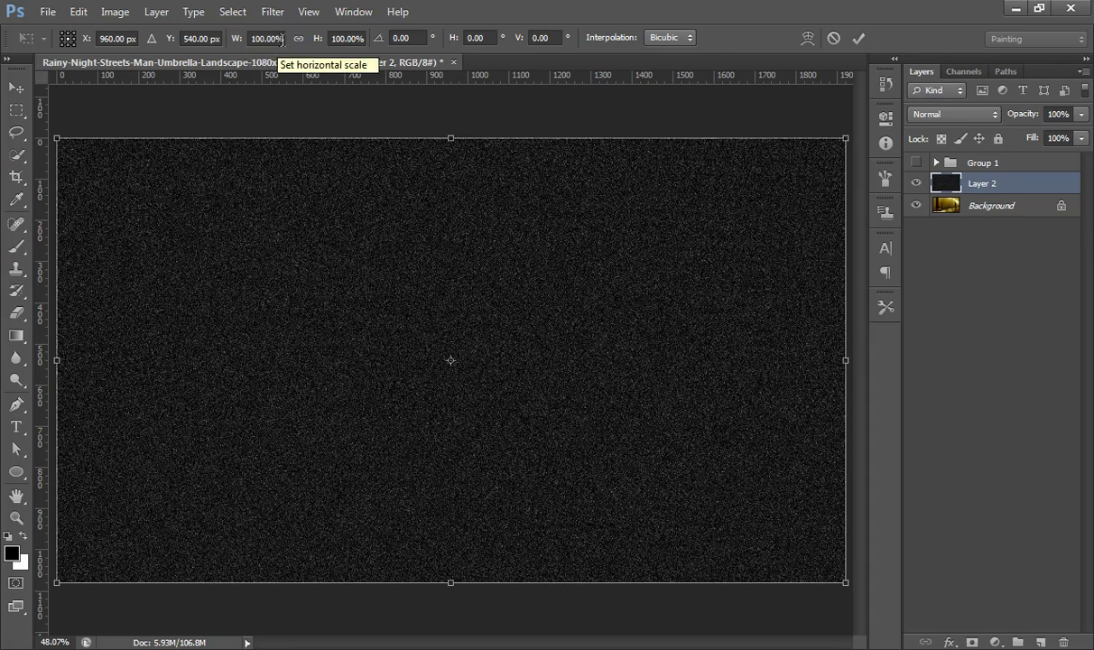
click(283, 38)
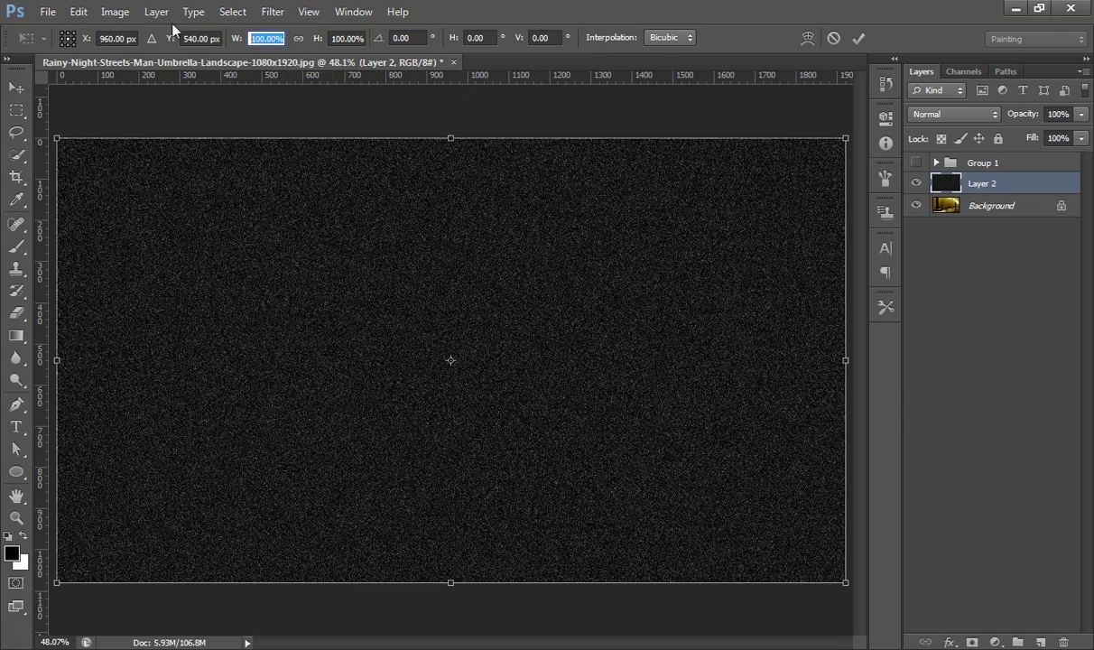
text(400)
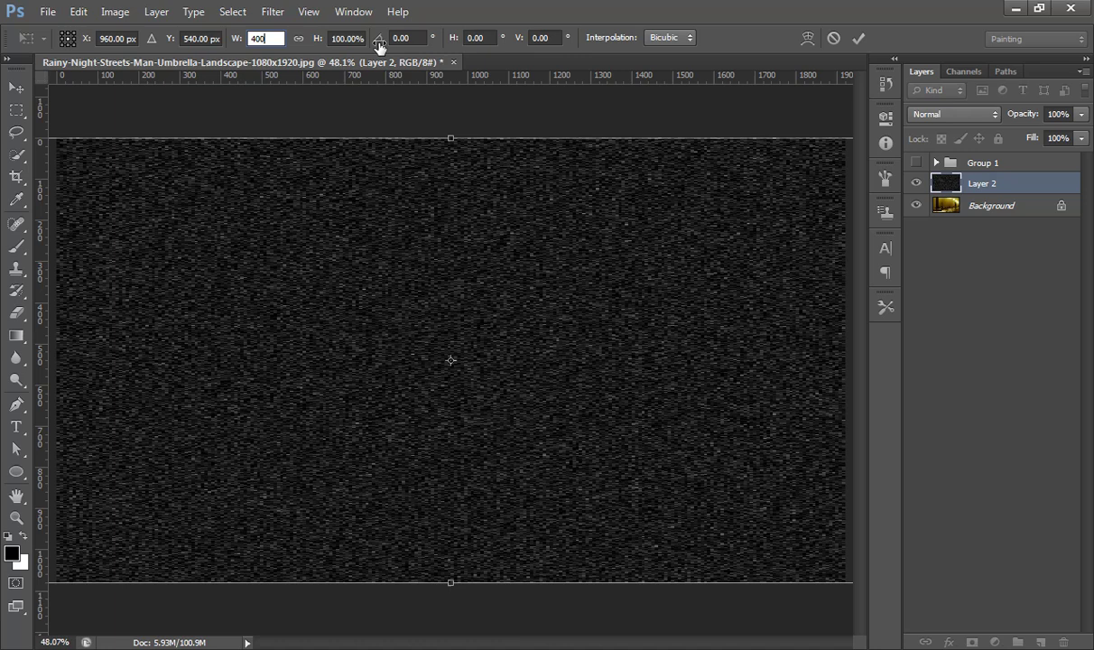
key(Tab)
key(Home)
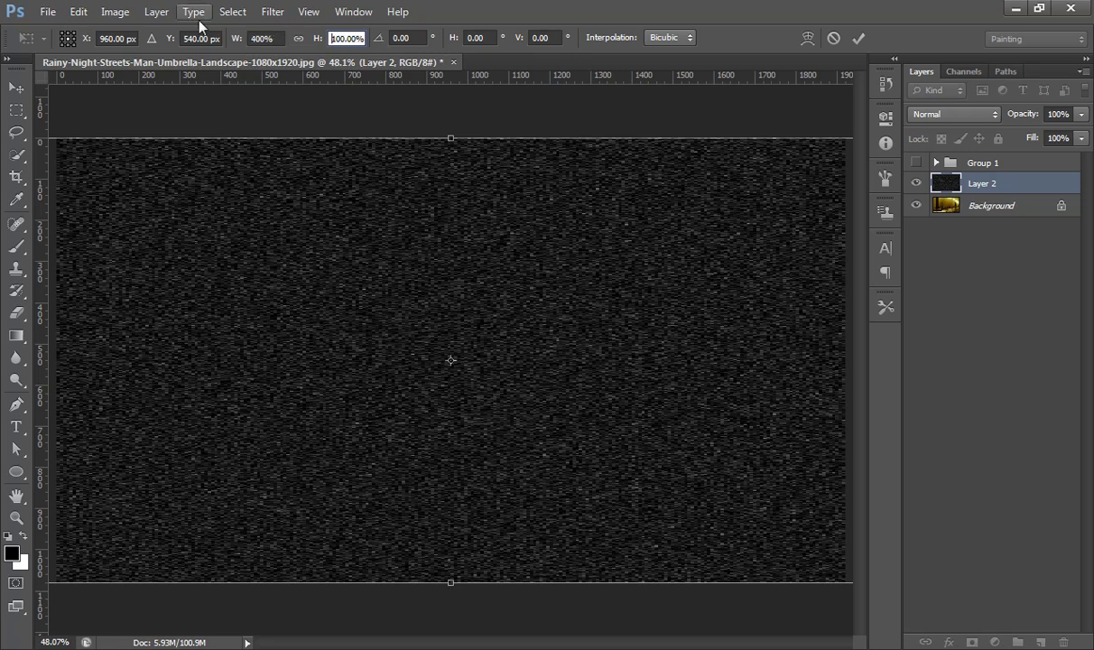
text(400)
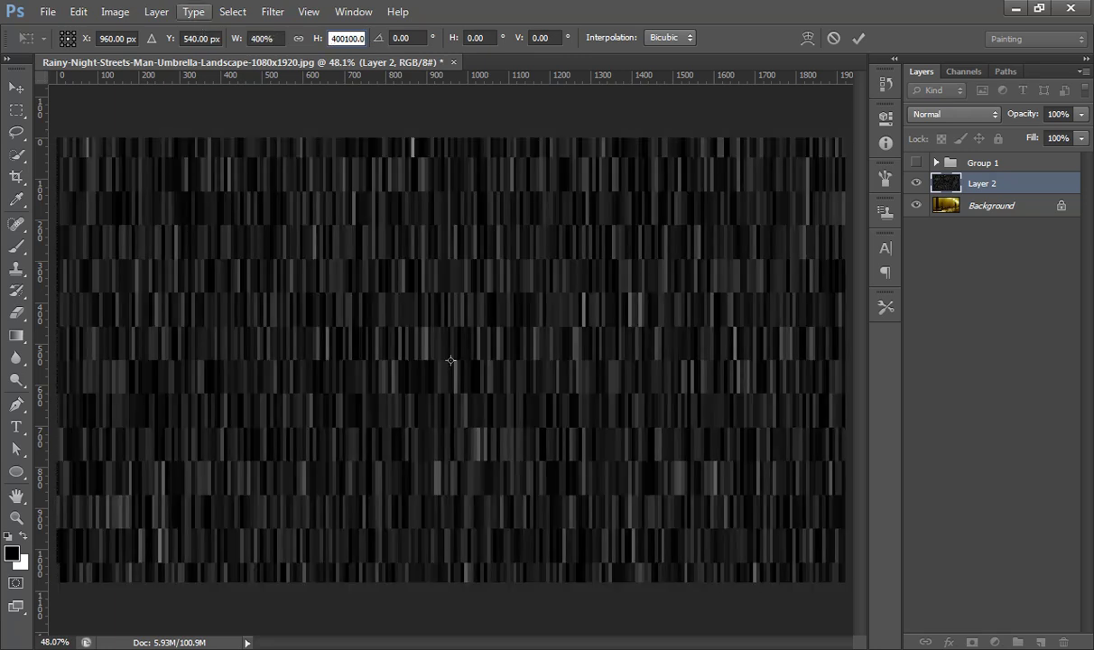
key(Delete)
key(Delete)
key(Delete)
key(Delete)
key(Delete)
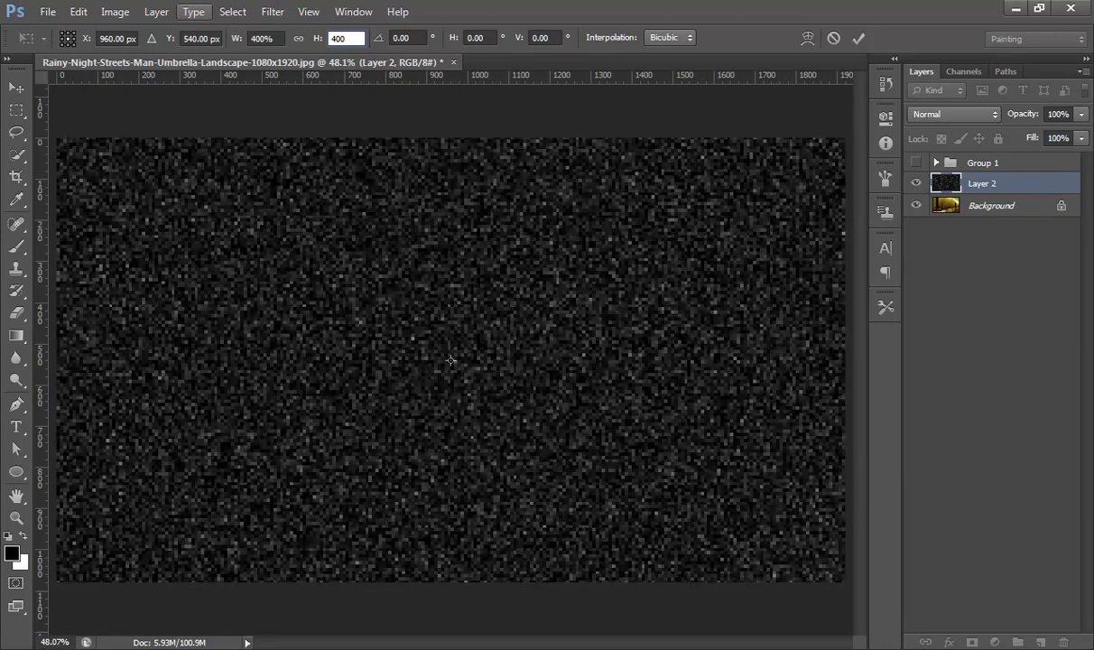
- Commit the 400% scale, convert Layer 2 to a smart object, and blend it with Screen
click(858, 38)
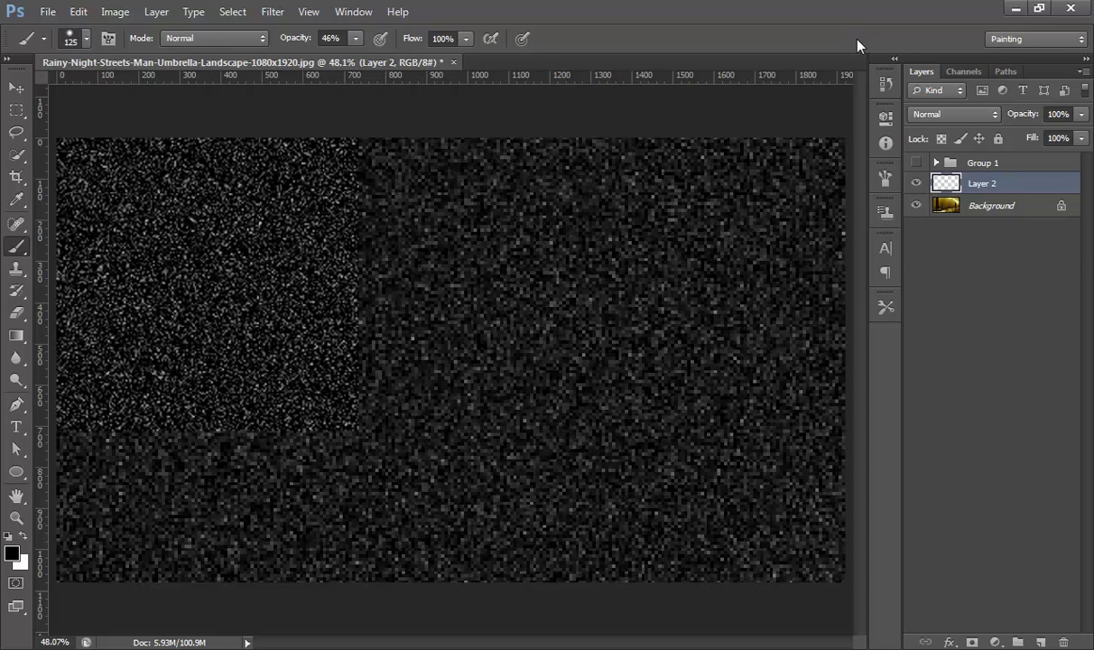
right_click(1006, 191)
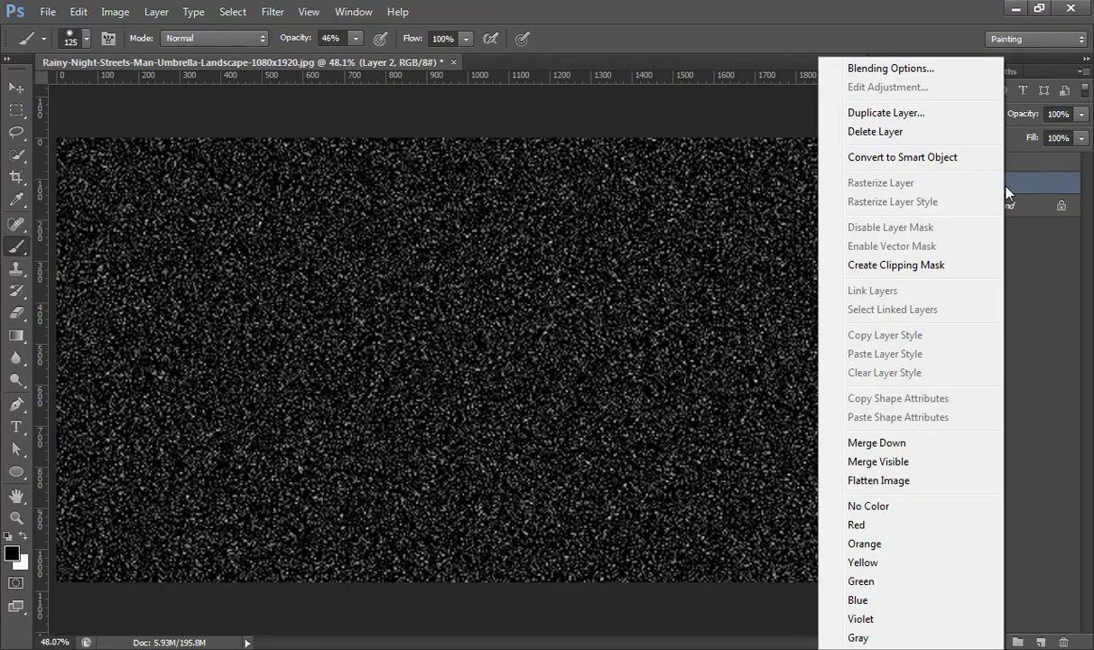
click(942, 157)
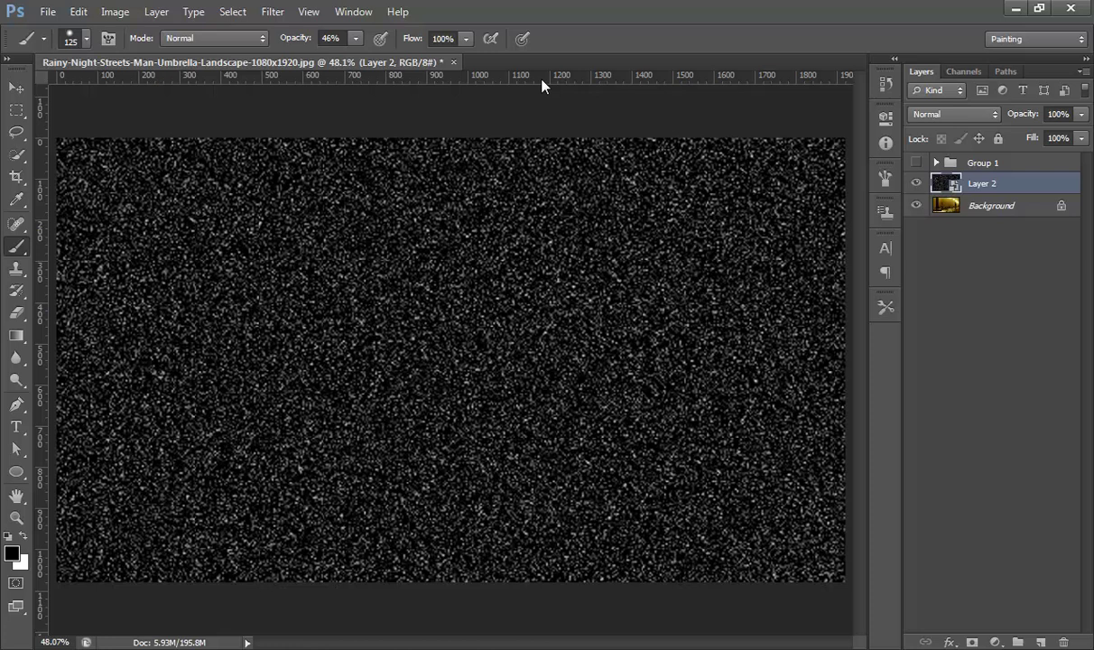
click(939, 118)
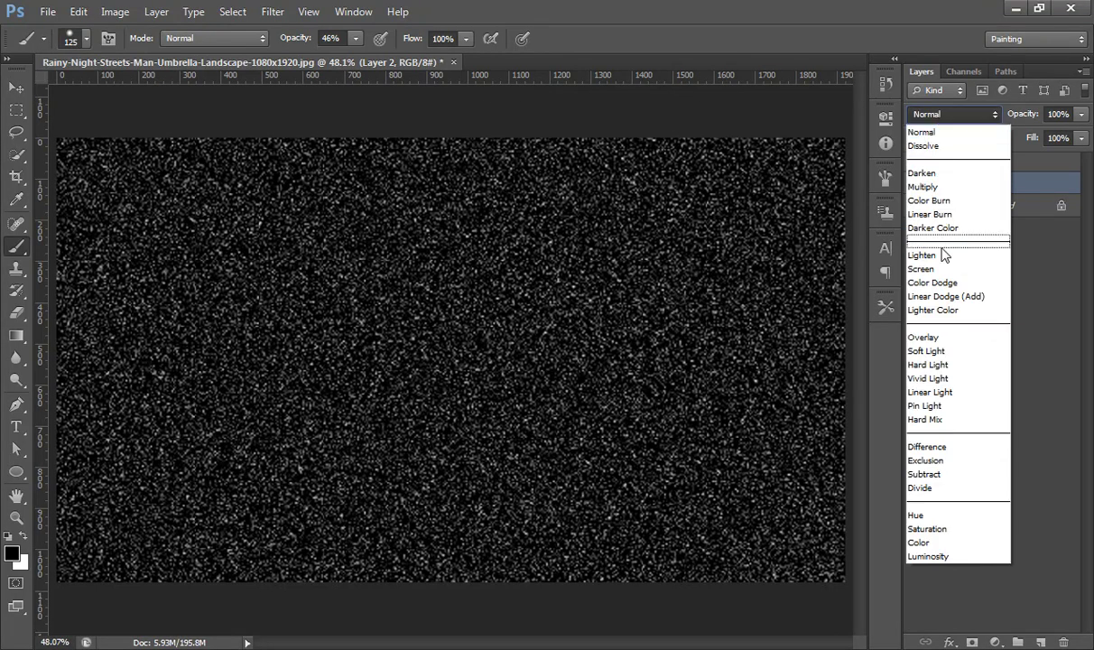
click(936, 270)
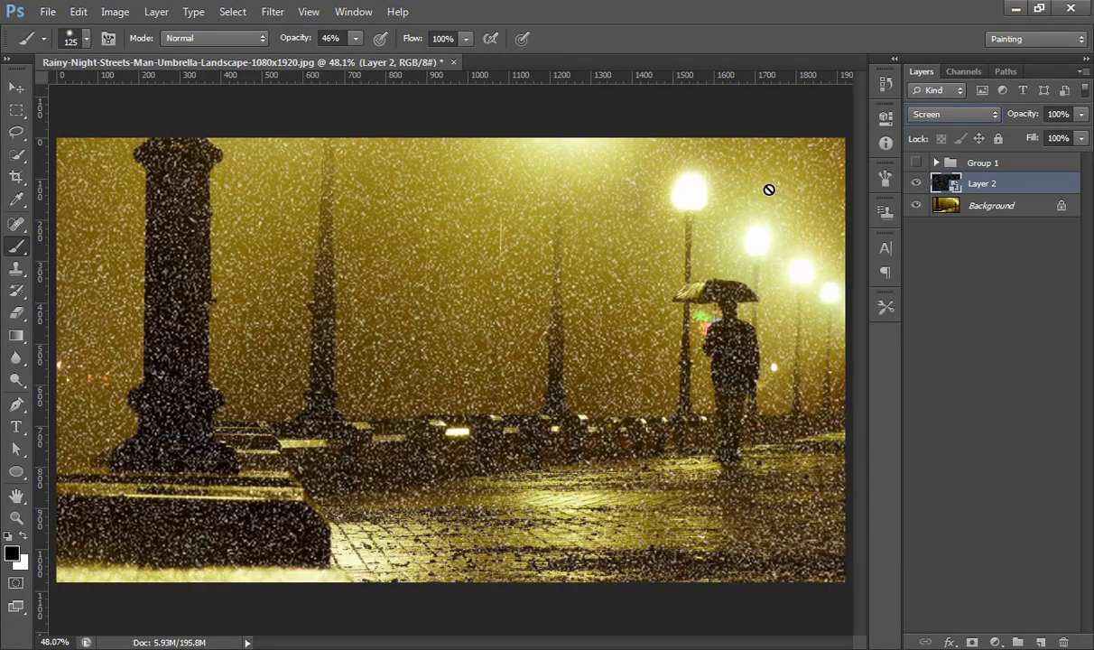
- Apply a Motion Blur of 65° angle and 108 pixels distance to Layer 2
click(274, 13)
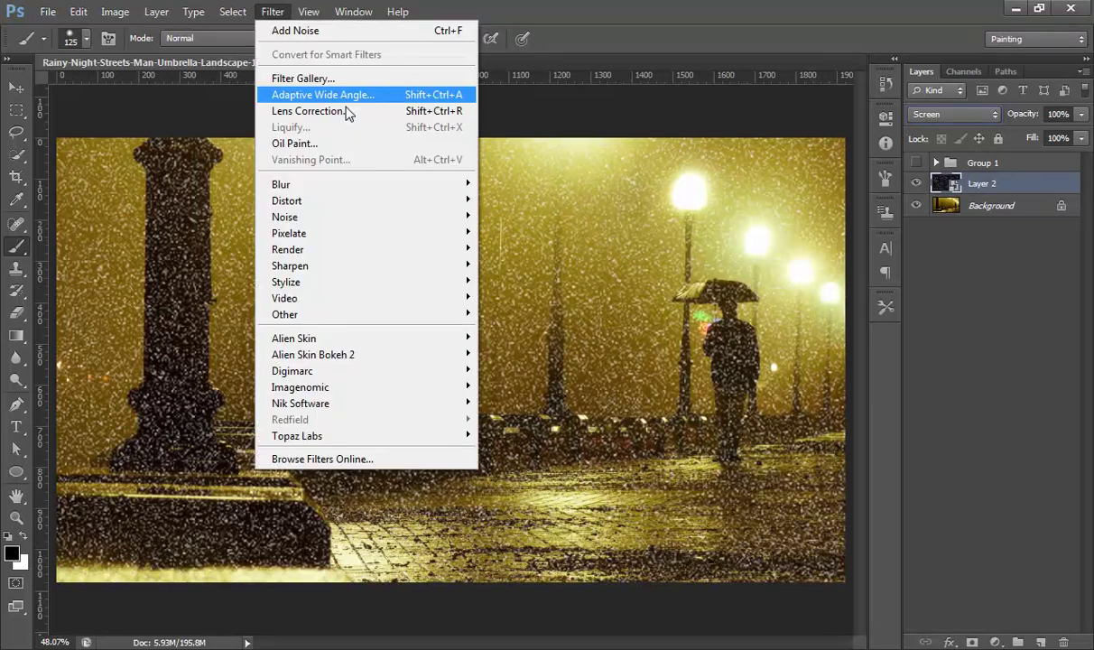
mouse_move(403, 184)
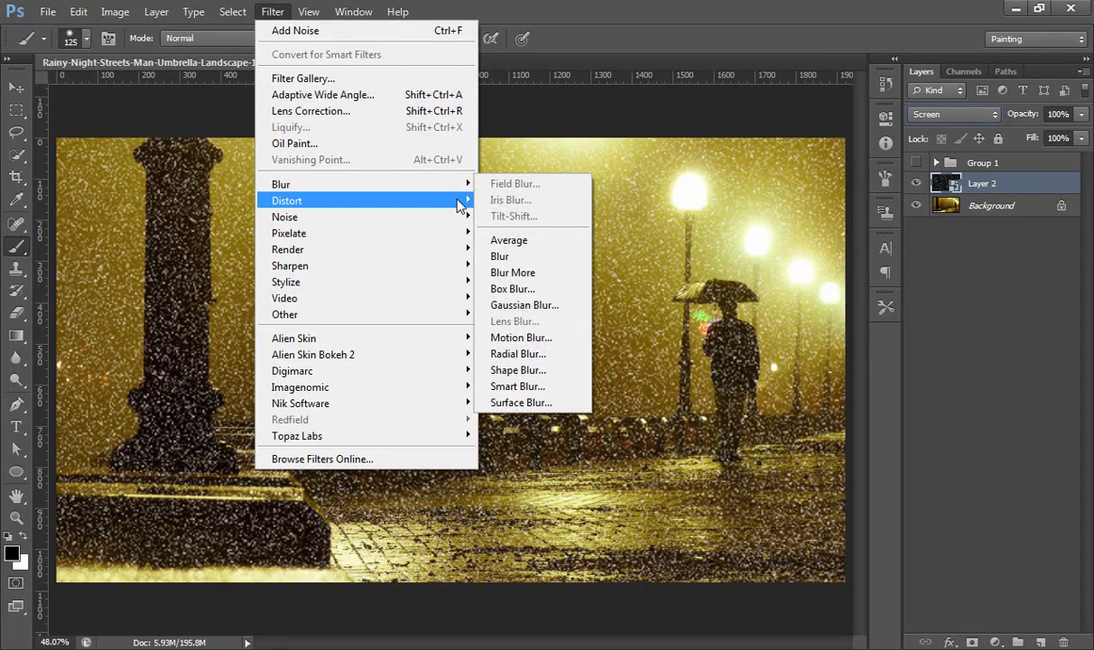
click(524, 338)
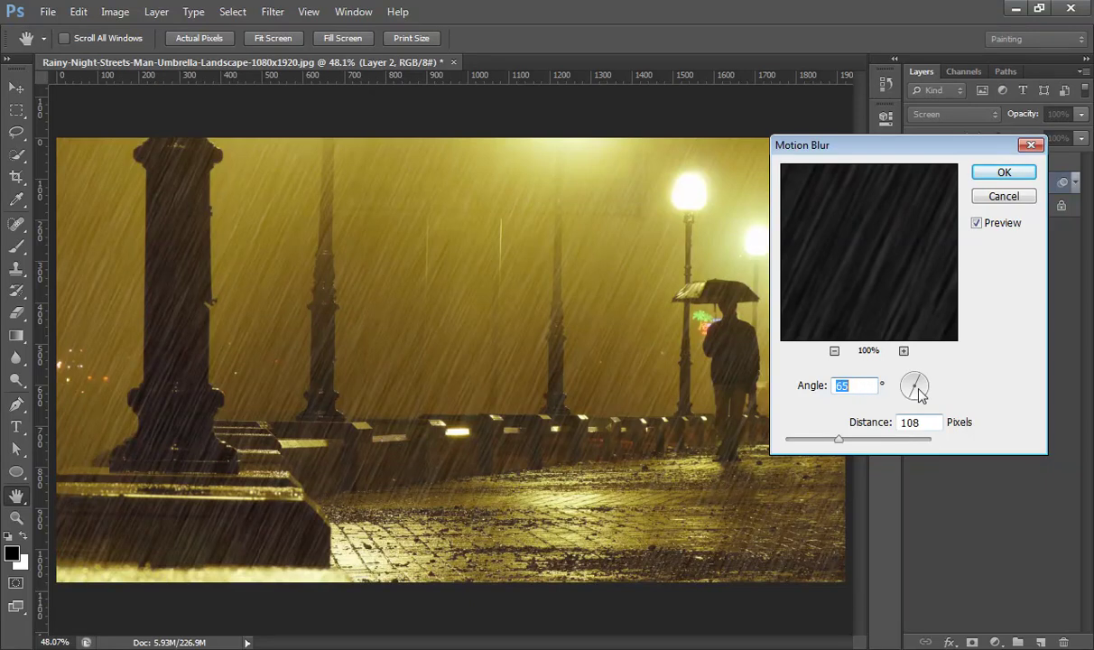
click(1001, 175)
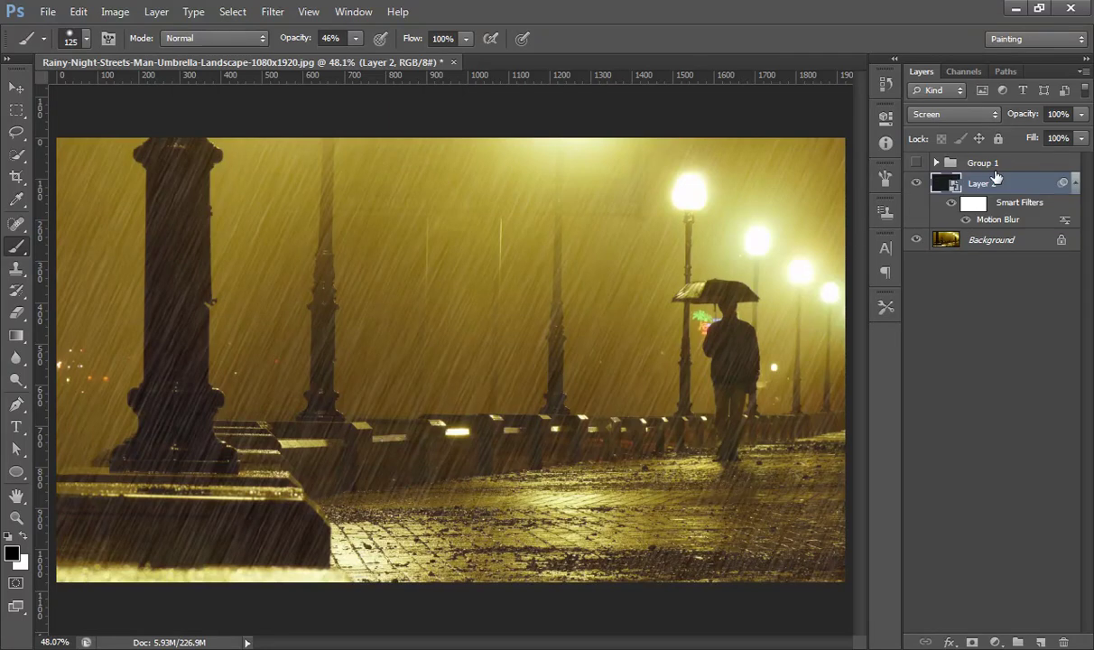
- Add a Levels layer above Background with input black 9 and output white 243
click(1012, 244)
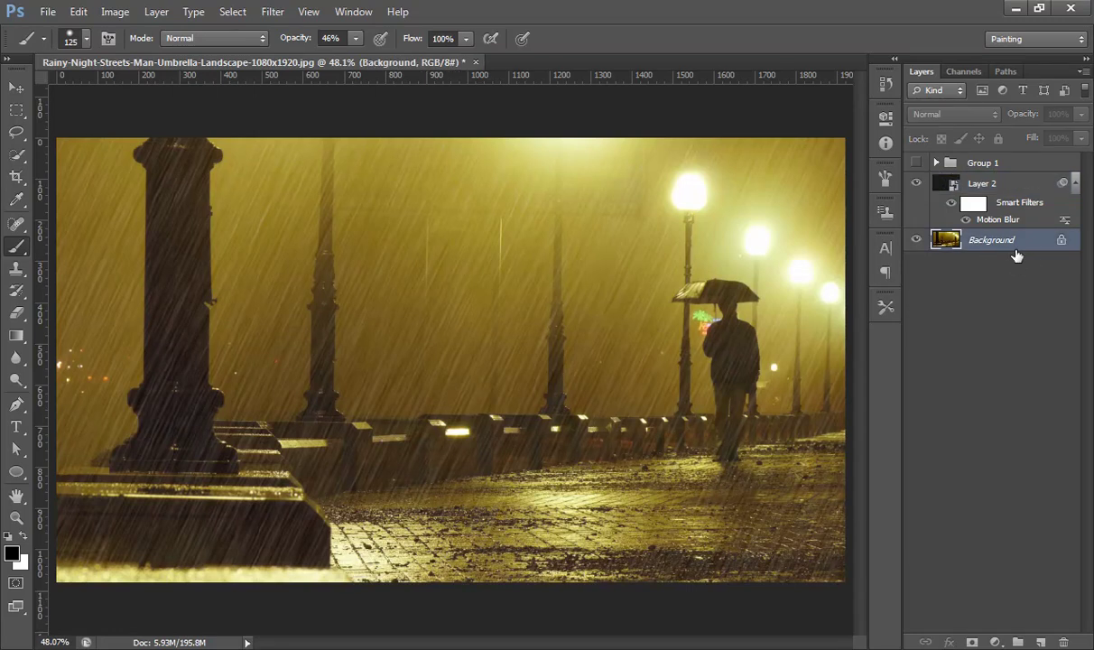
click(994, 641)
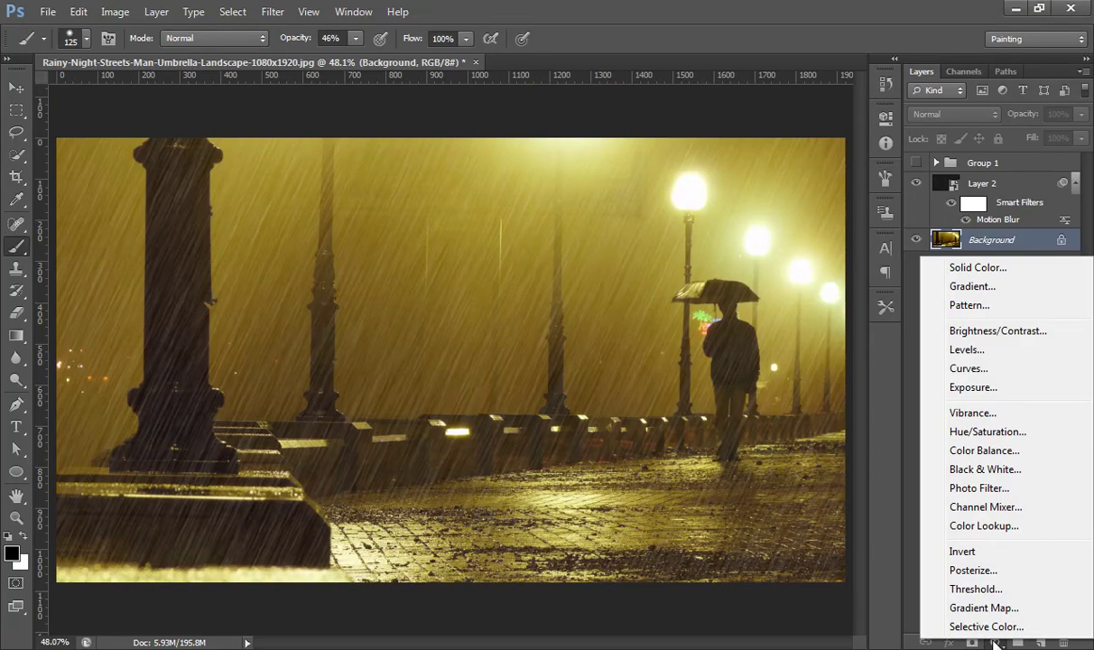
click(963, 350)
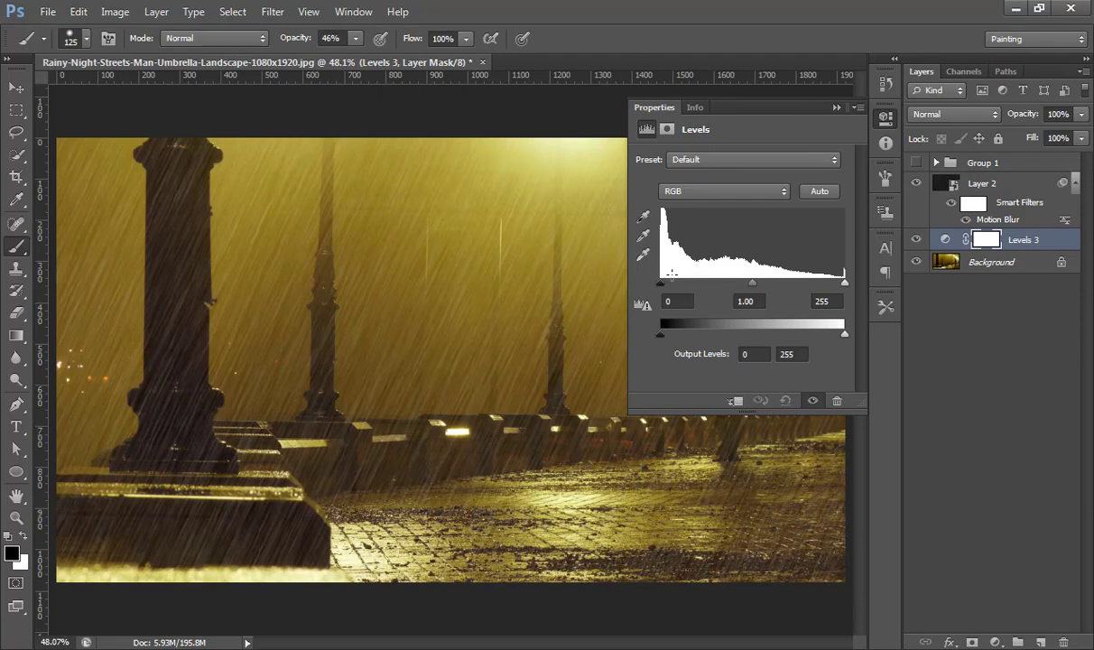
drag(843, 280, 851, 287)
drag(660, 284, 666, 287)
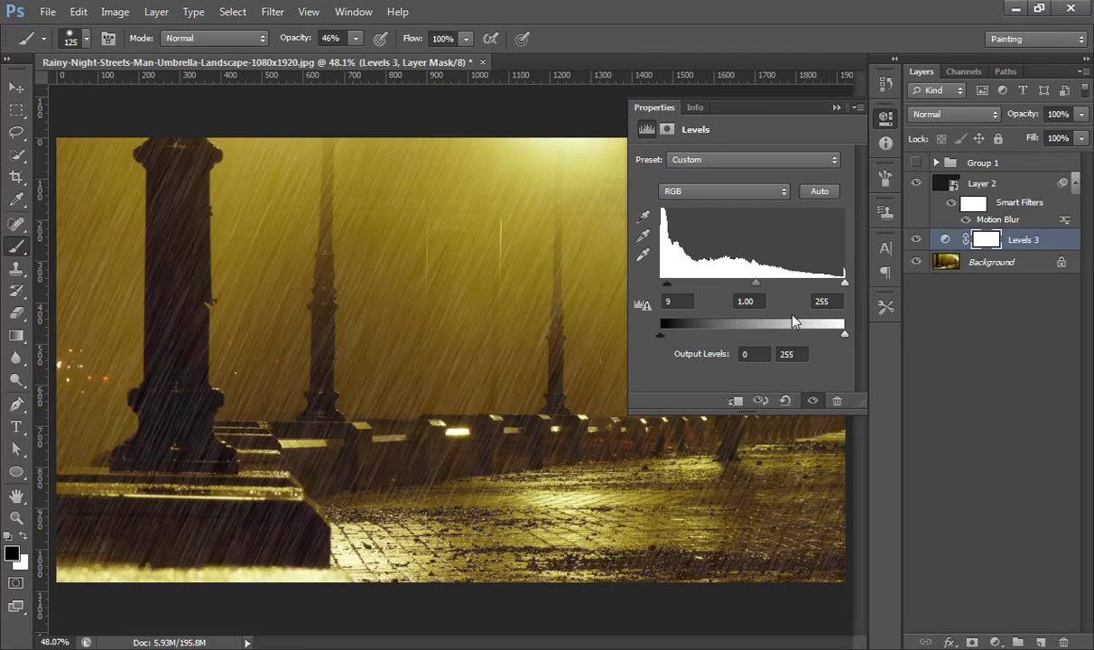
drag(845, 338, 834, 338)
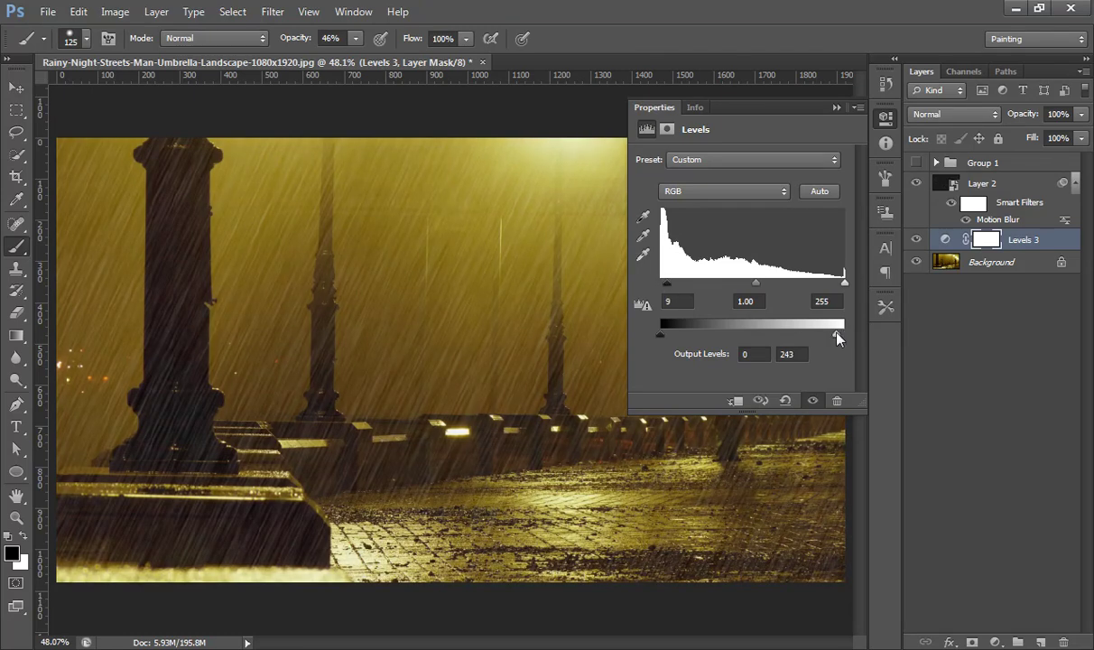
click(836, 109)
- Add a Levels 4 layer clipped to Layer 2 with input white lowered to 220
click(996, 184)
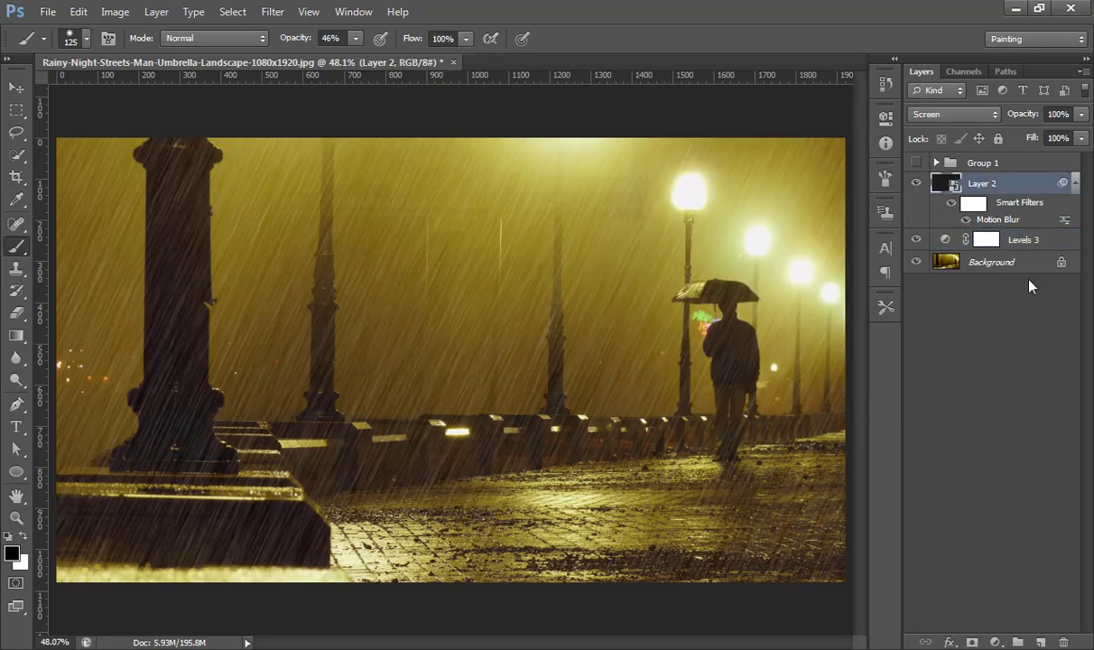
click(995, 642)
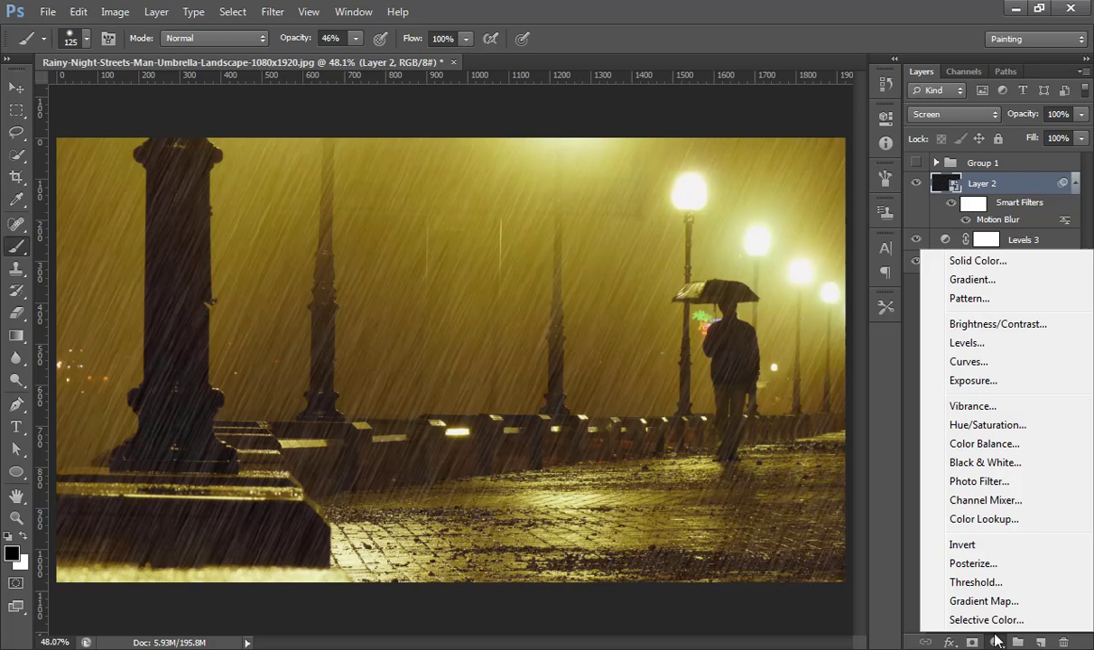
click(975, 344)
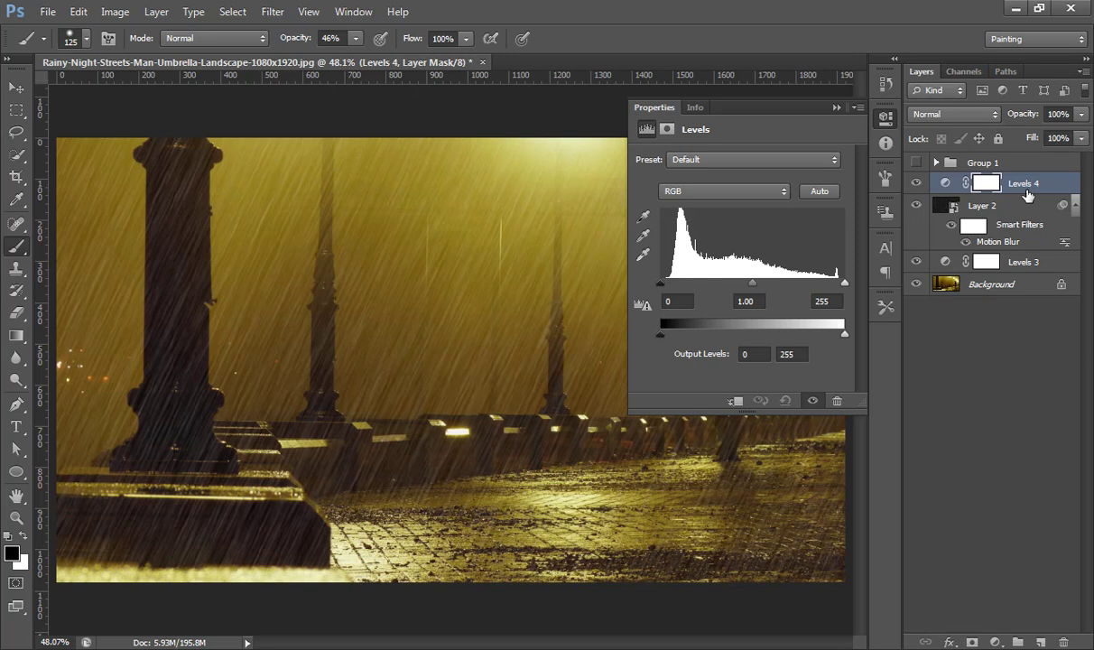
drag(1023, 197, 1020, 188)
key(ctrl+alt+g)
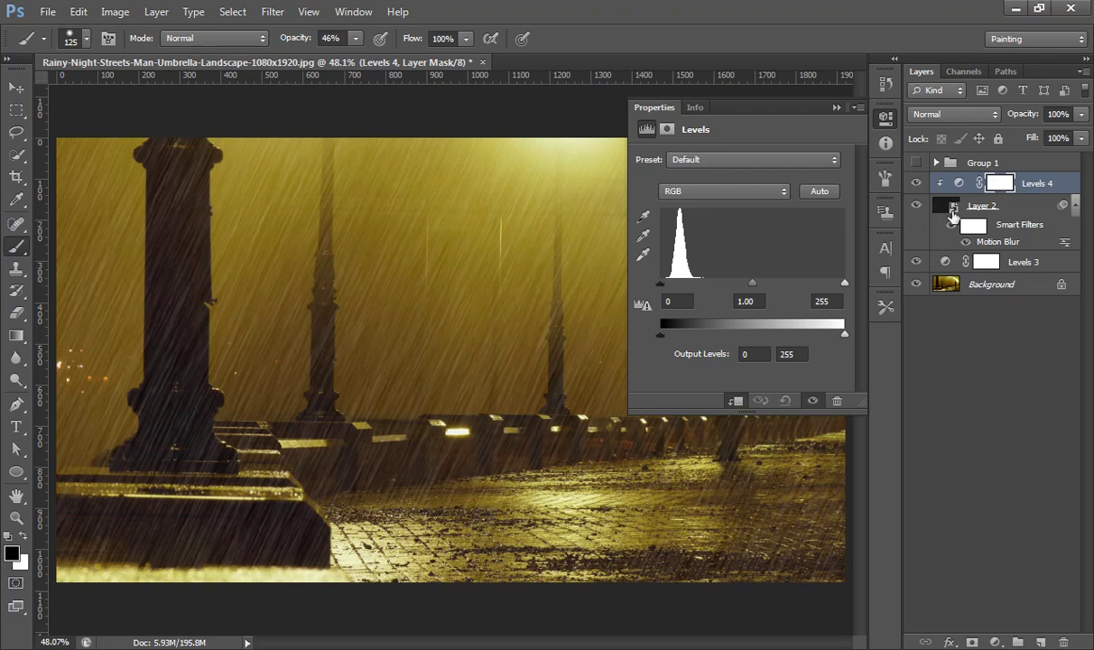
mouse_move(842, 281)
mouse_down()
mouse_move(799, 288)
mouse_move(828, 293)
mouse_up()
drag(830, 285, 820, 287)
click(834, 108)
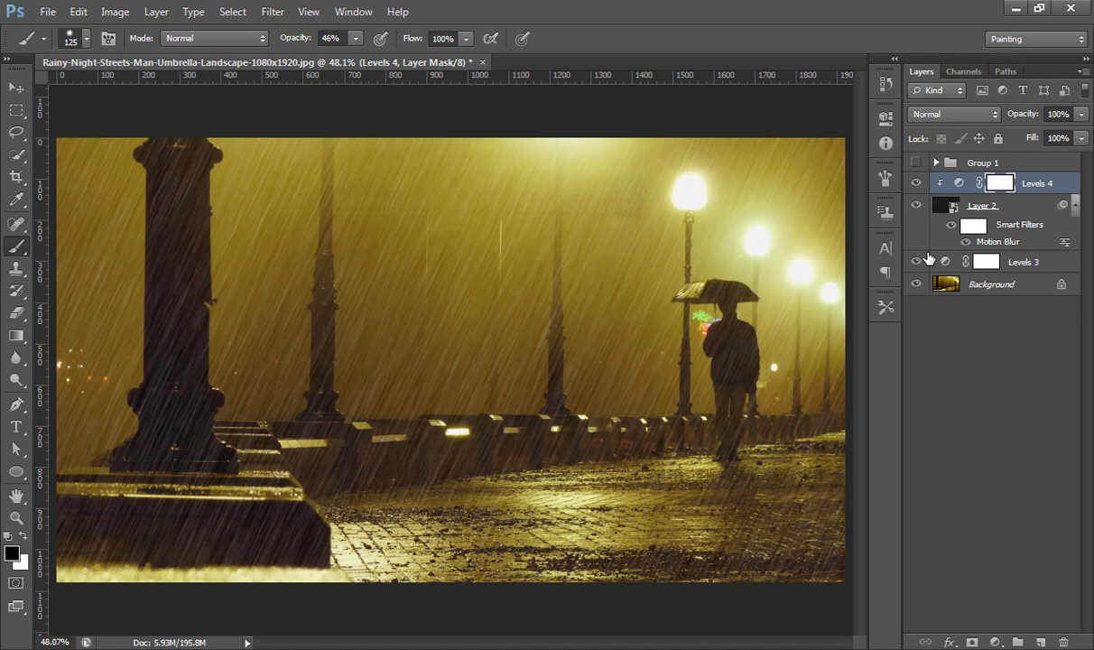
click(919, 183)
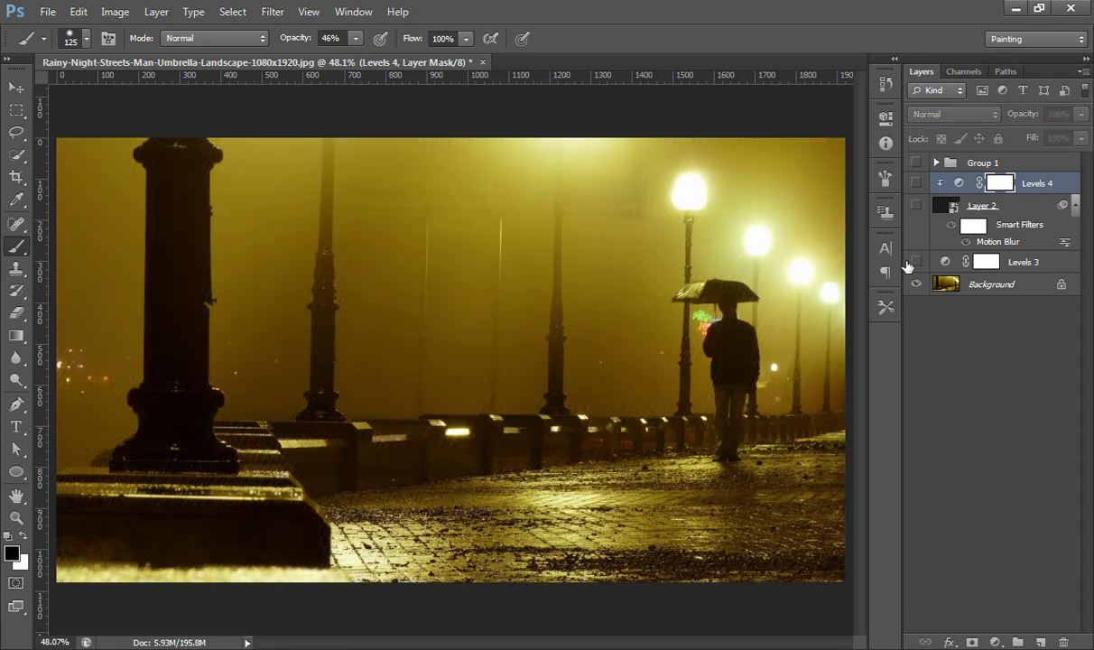
drag(915, 262, 914, 193)
click(915, 184)
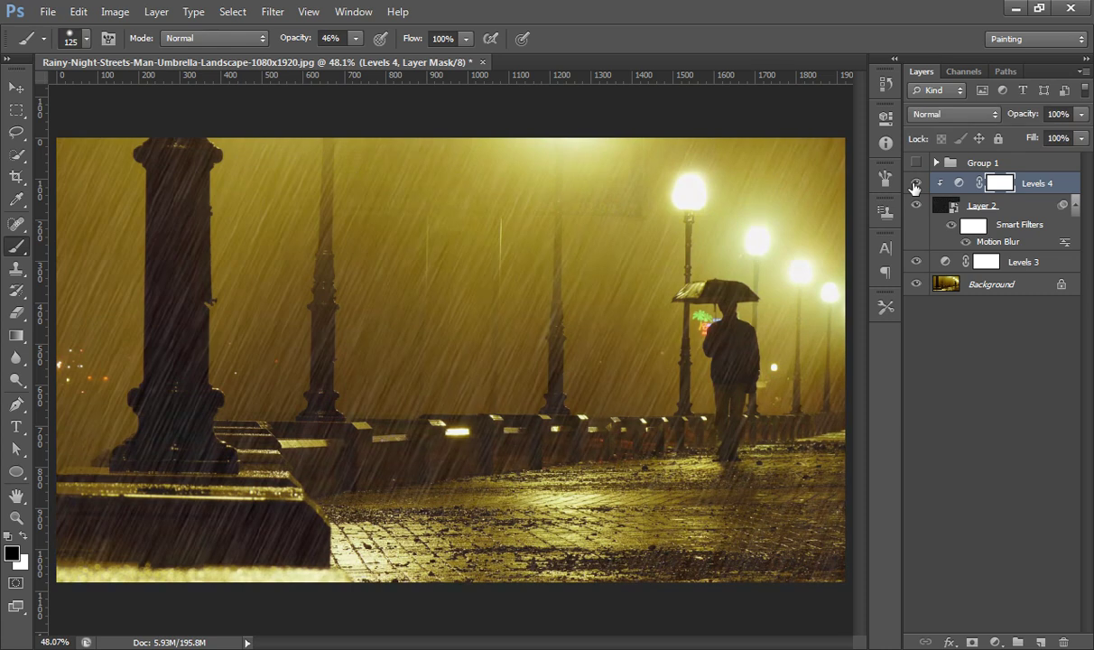